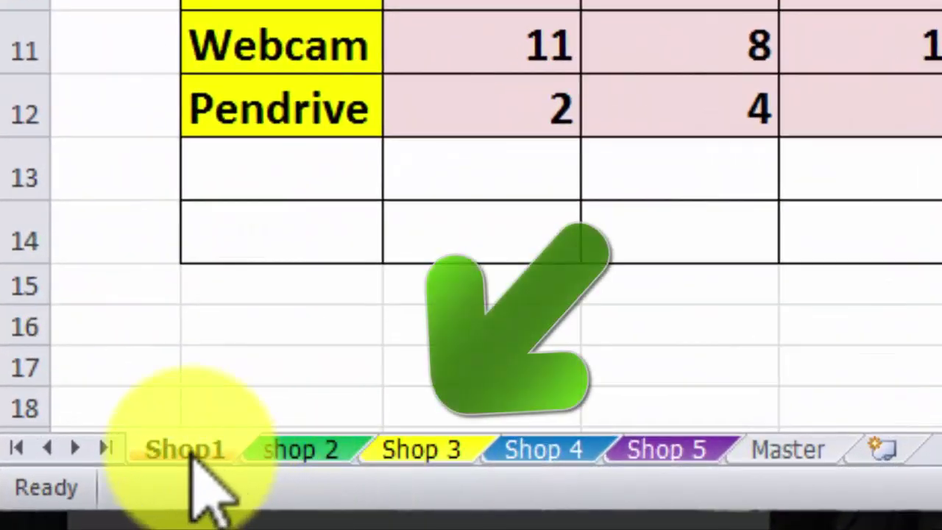
Flip through the shop 2, Shop 3, Shop 4 and Shop 5 sales sheets, ending on Shop 5.
{"action": "left_click", "coordinate": [190, 449]}
{"action": "left_click", "coordinate": [309, 448]}
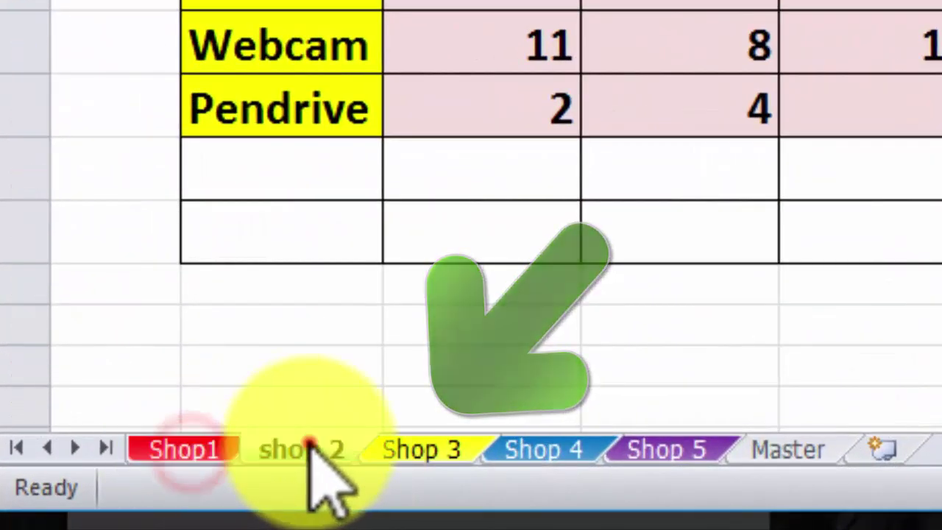
{"action": "left_click", "coordinate": [420, 447]}
{"action": "left_click", "coordinate": [578, 447]}
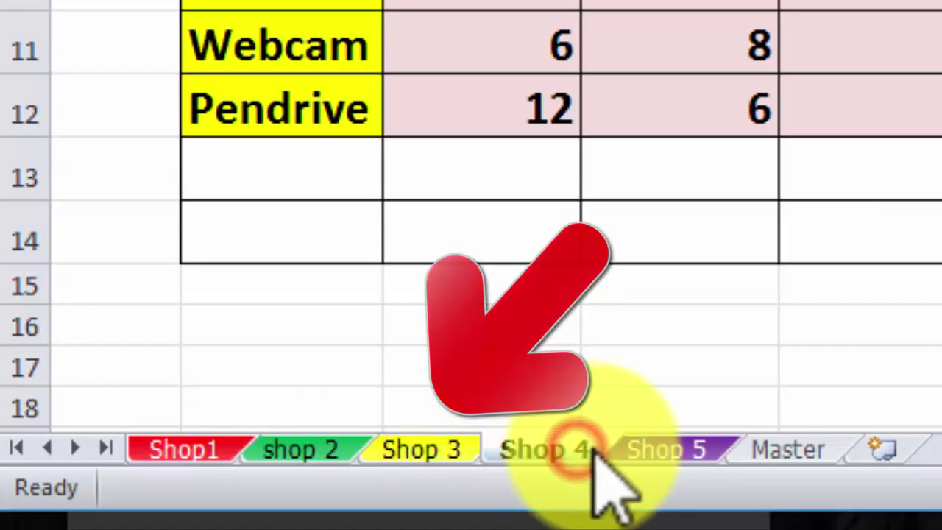
{"action": "left_click", "coordinate": [653, 446]}
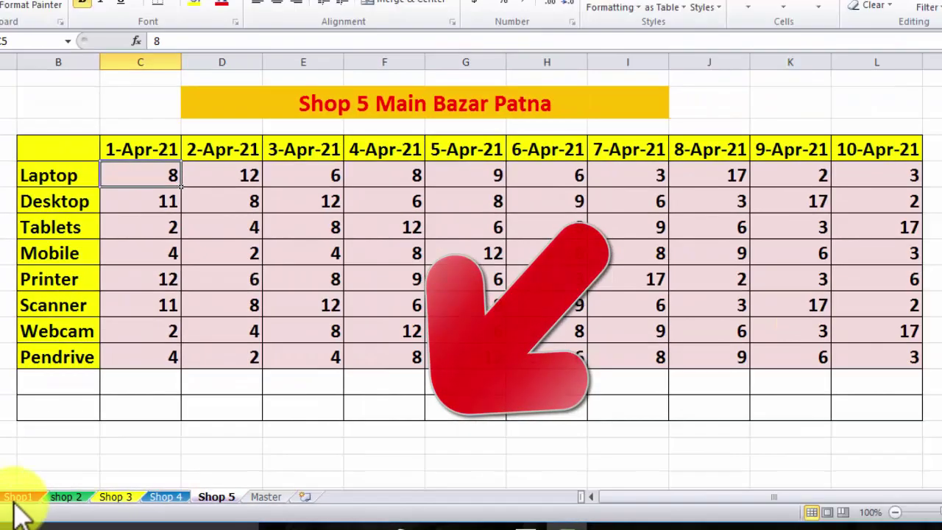
{"action": "left_click", "coordinate": [19, 497]}
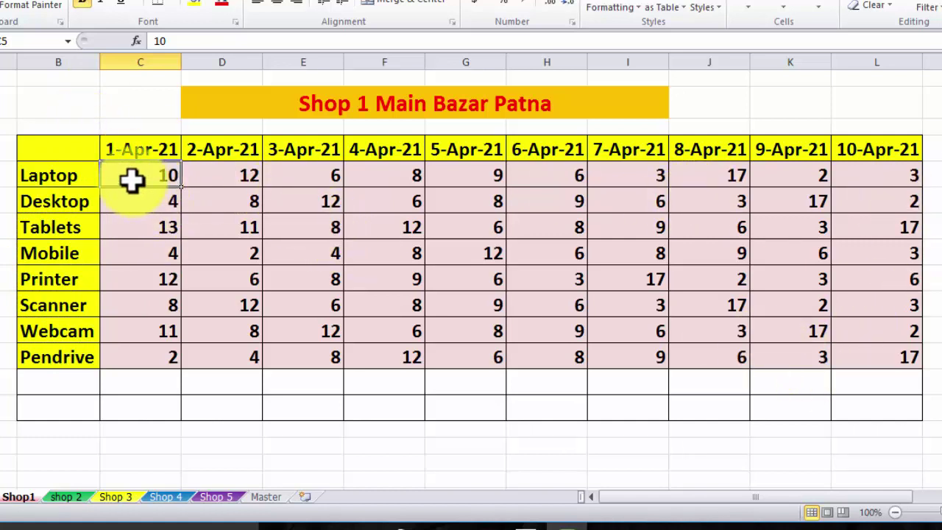
{"action": "left_click", "coordinate": [66, 497]}
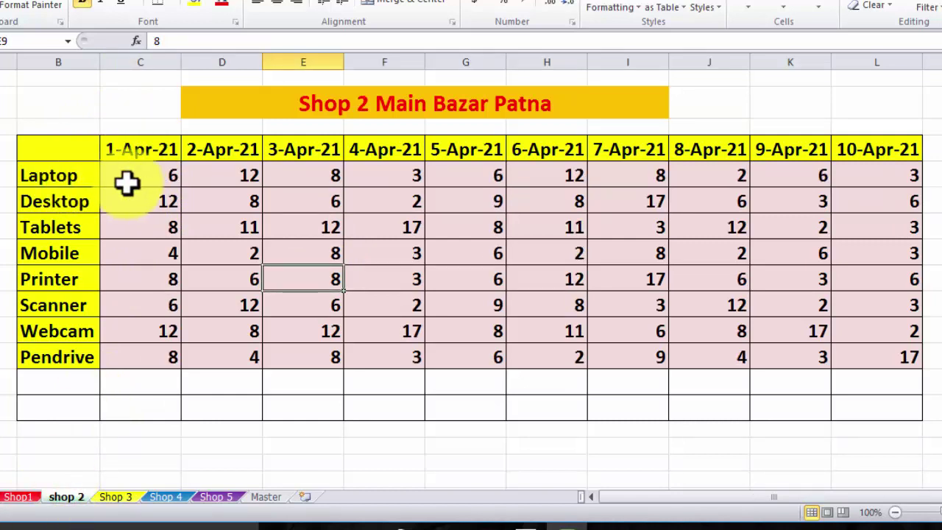
{"action": "left_click", "coordinate": [115, 497]}
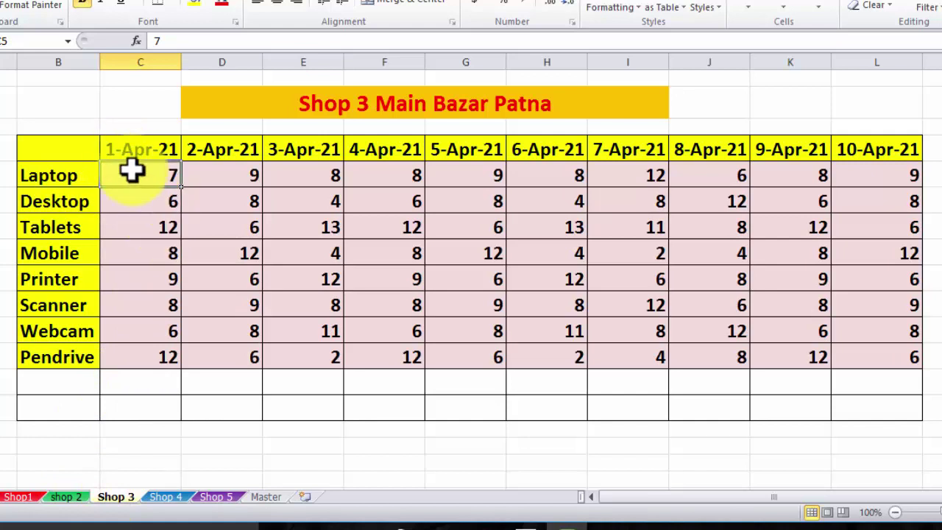
{"action": "left_click", "coordinate": [164, 498]}
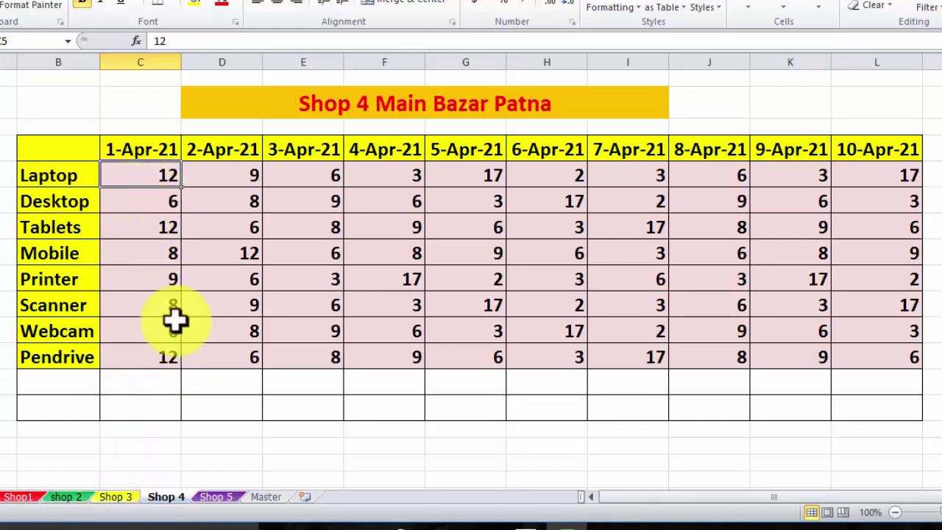
{"action": "left_click", "coordinate": [214, 498]}
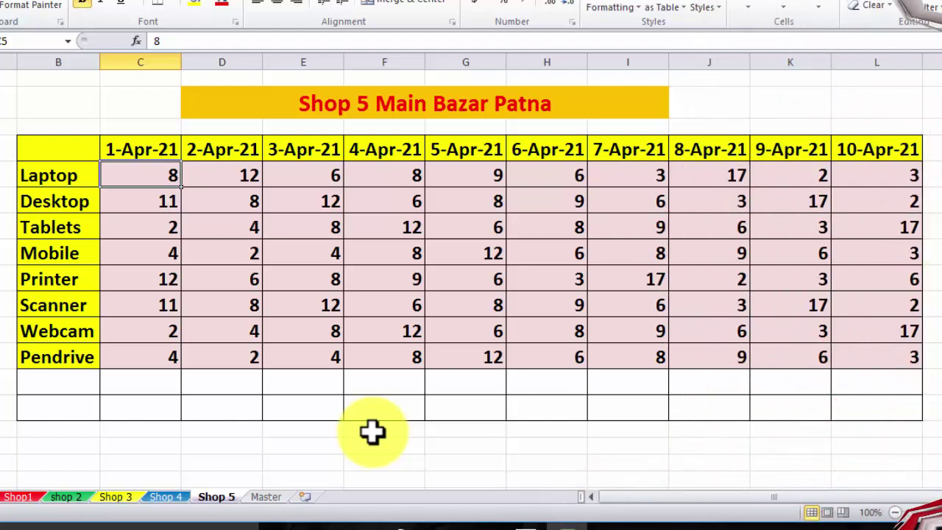
Check the Master, Shop1 and shop 2 sheets, then return to the blank Master sheet.
{"action": "left_click", "coordinate": [267, 497]}
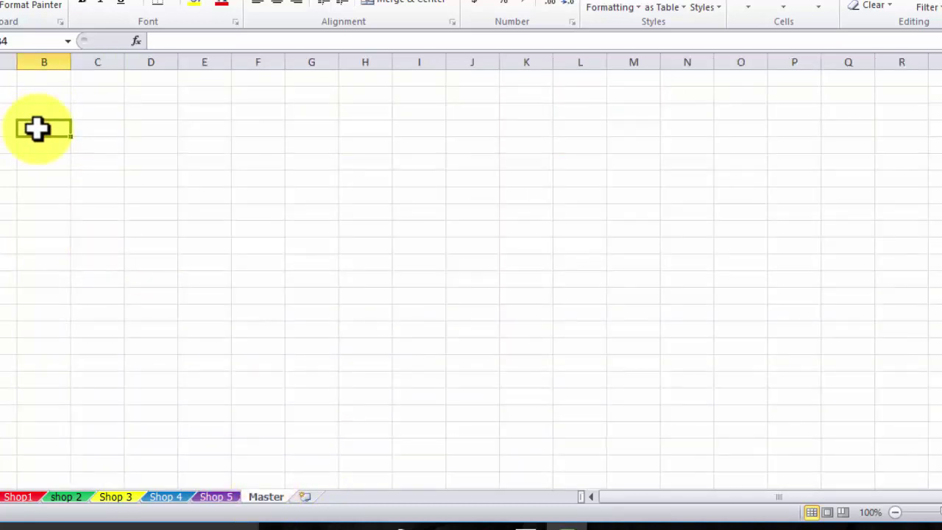
{"action": "left_click", "coordinate": [18, 497]}
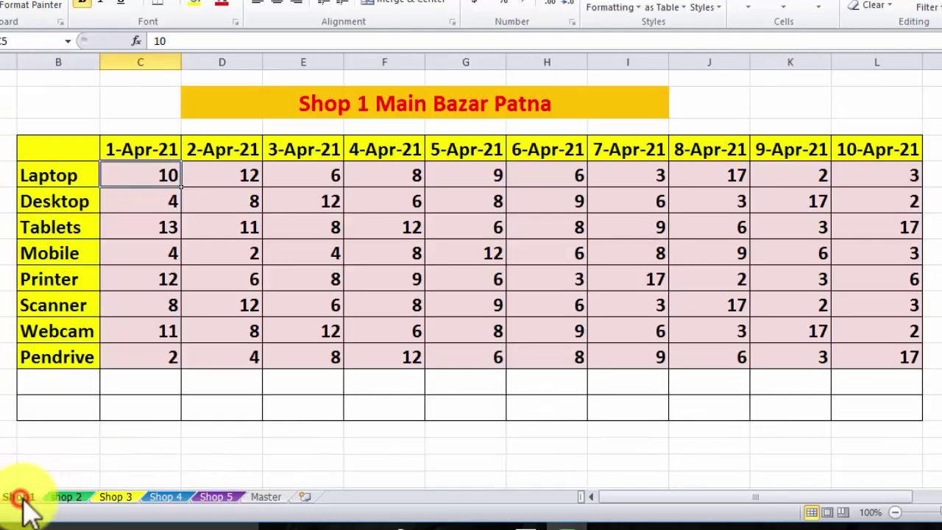
{"action": "left_click", "coordinate": [64, 497]}
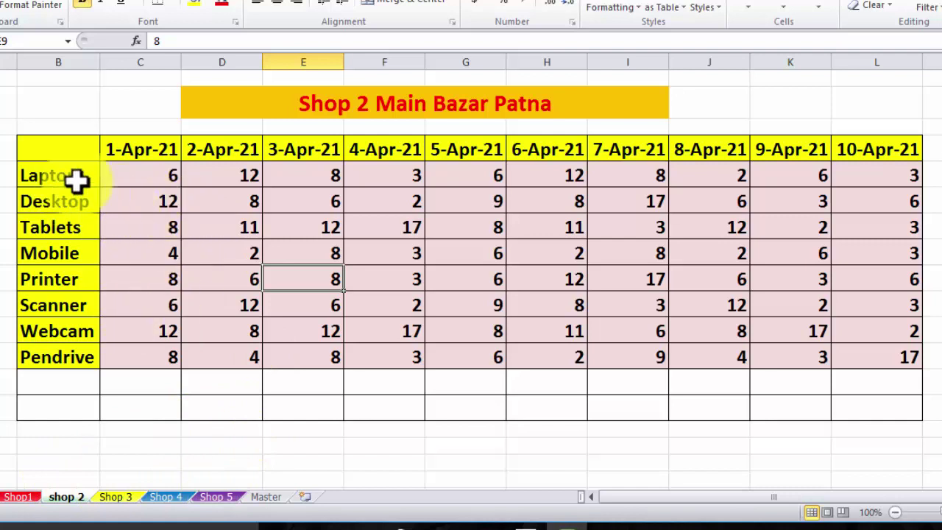
{"action": "left_click", "coordinate": [148, 175]}
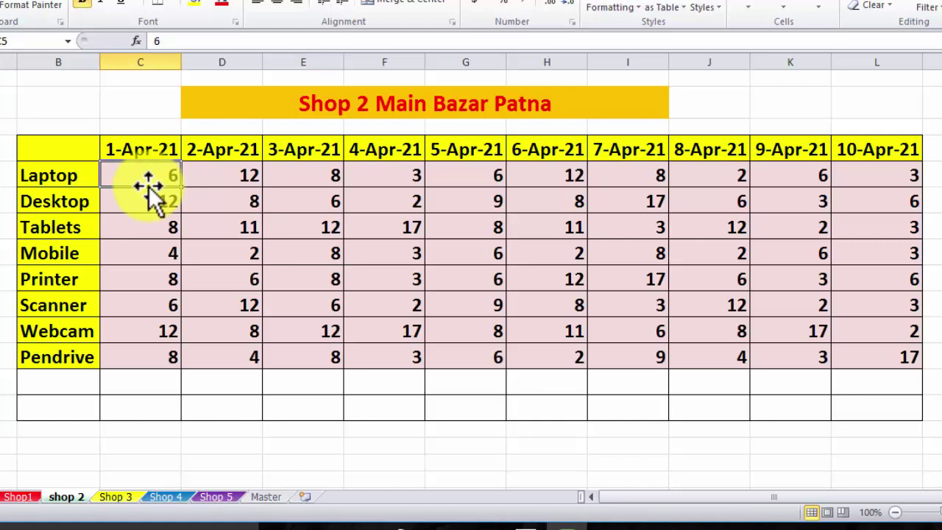
{"action": "left_click", "coordinate": [265, 497]}
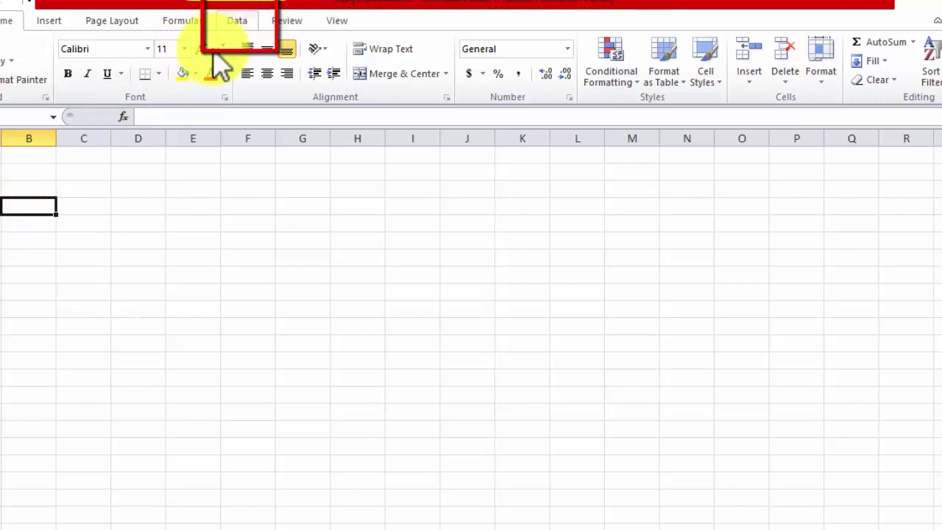
Open the Consolidate dialog from the Data tab's Data Tools group.
{"action": "left_click", "coordinate": [237, 22]}
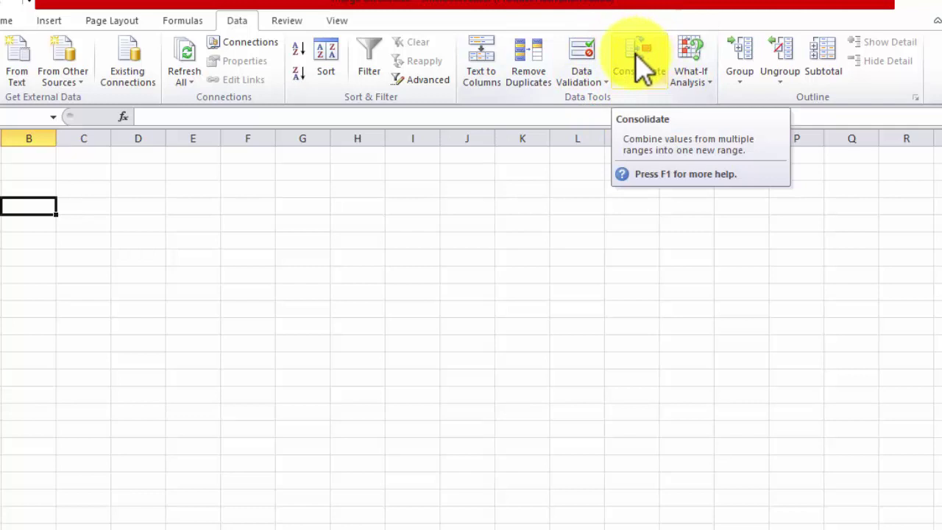
{"action": "left_click", "coordinate": [638, 63]}
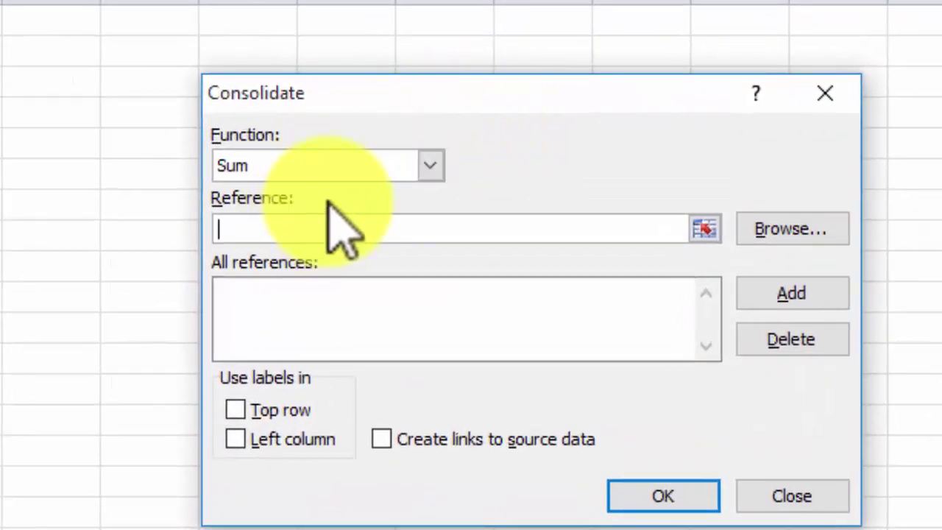
{"action": "left_click", "coordinate": [243, 166]}
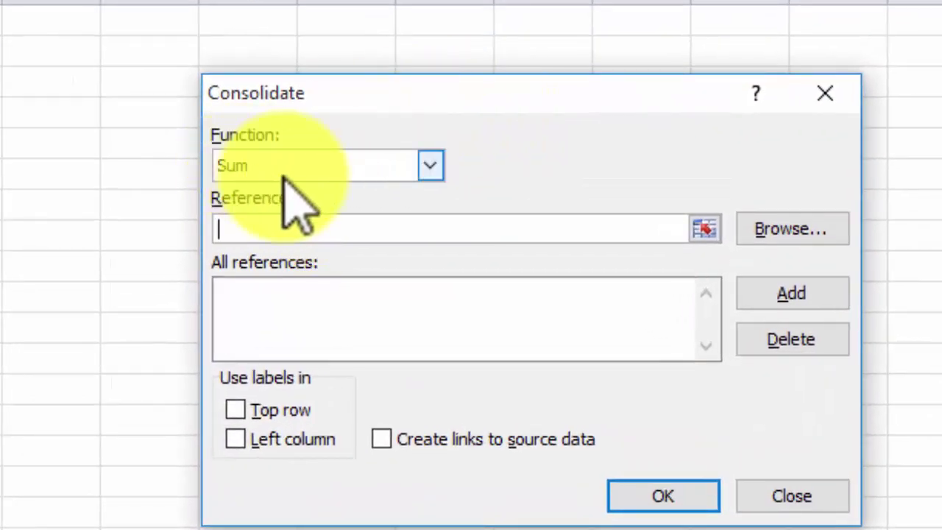
{"action": "left_click", "coordinate": [427, 164]}
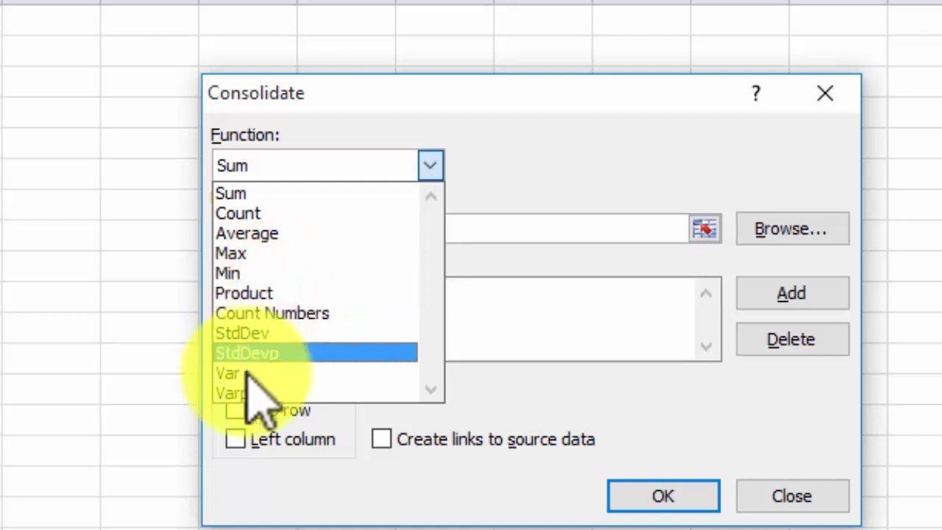
{"action": "left_click", "coordinate": [238, 192]}
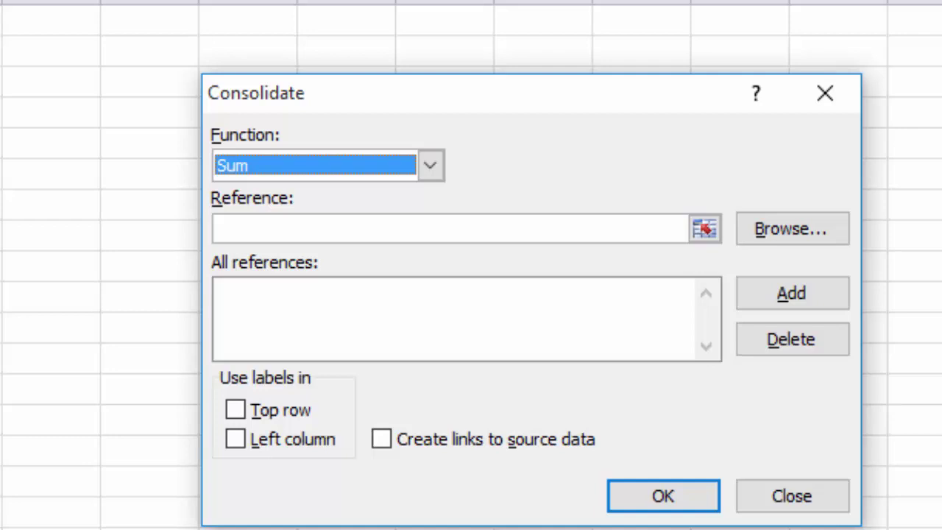
Set the Consolidate reference to the Shop1 sales table, Shop1!$B$4:$L$12.
{"action": "left_click", "coordinate": [701, 228]}
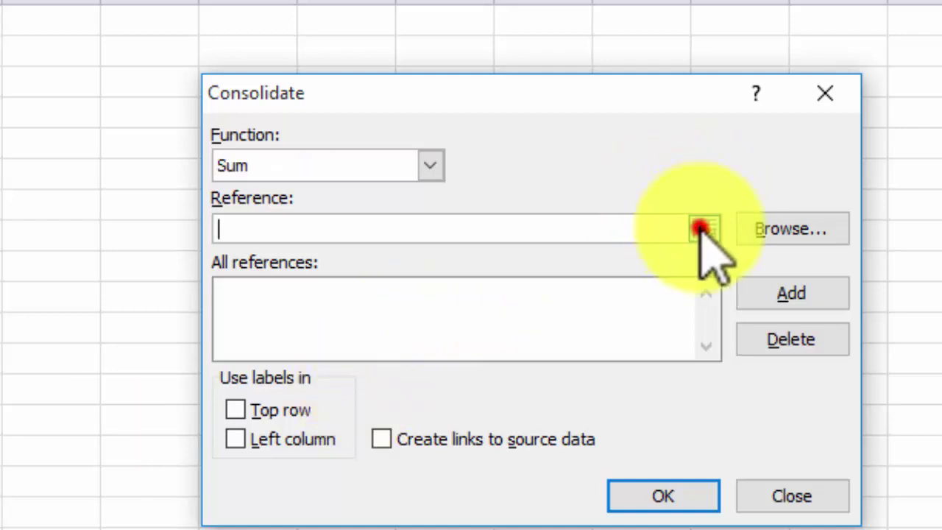
{"action": "left_click", "coordinate": [701, 228]}
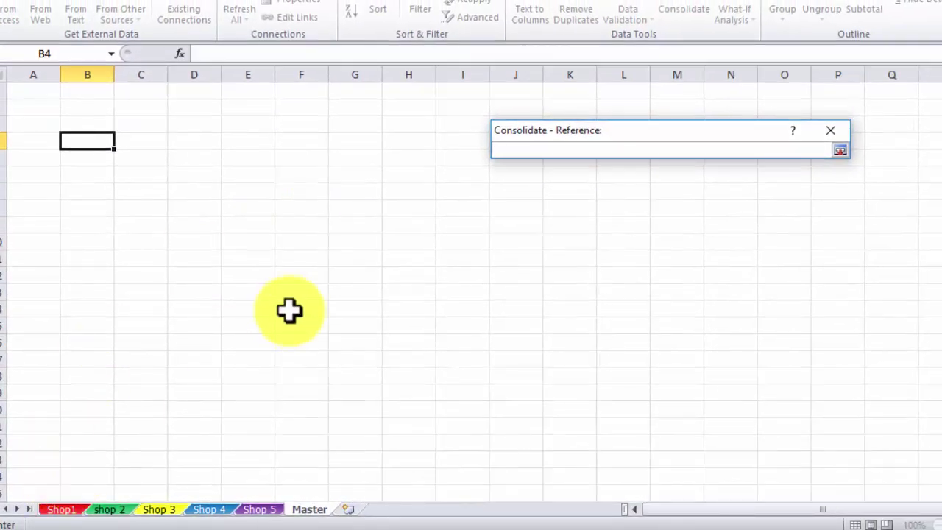
{"action": "left_click", "coordinate": [57, 509]}
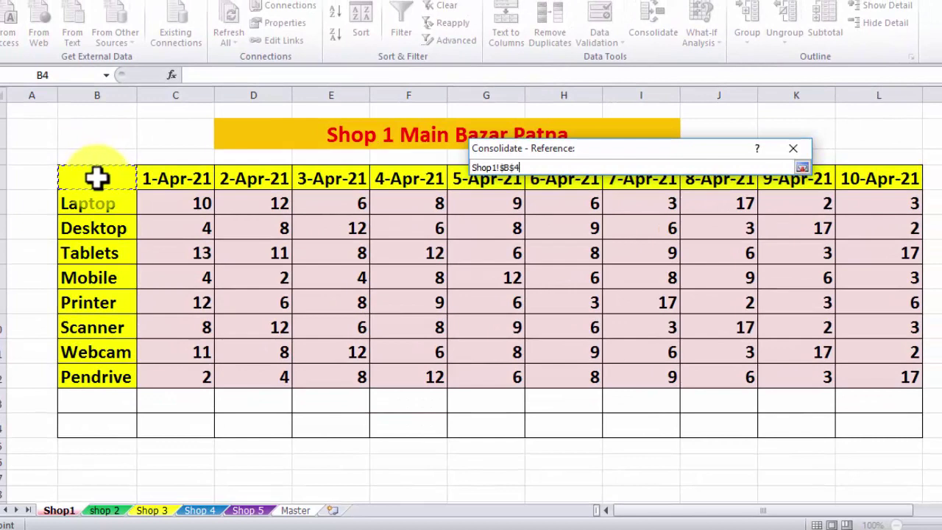
{"action": "mouse_move", "coordinate": [97, 176]}
{"action": "left_mouse_down"}
{"action": "mouse_move", "coordinate": [814, 392]}
{"action": "mouse_move", "coordinate": [893, 379]}
{"action": "left_mouse_up"}
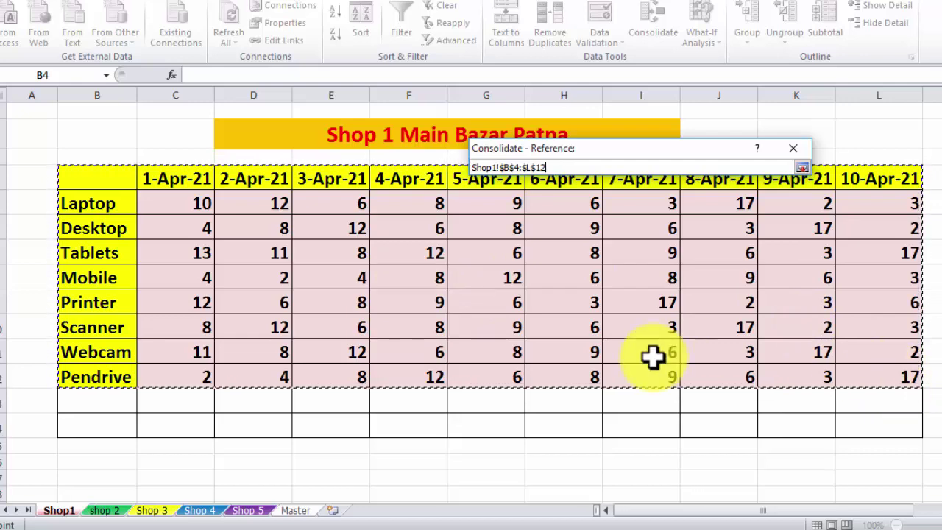
{"action": "left_click", "coordinate": [804, 168]}
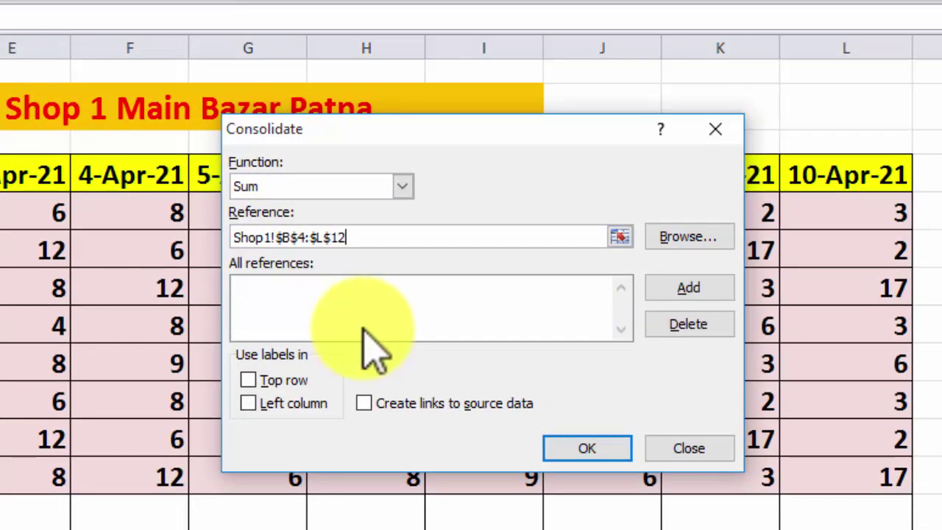
Add the Shop1, shop 2 and Shop 3 $B$4:$L$12 ranges to All references.
{"action": "left_click", "coordinate": [688, 287]}
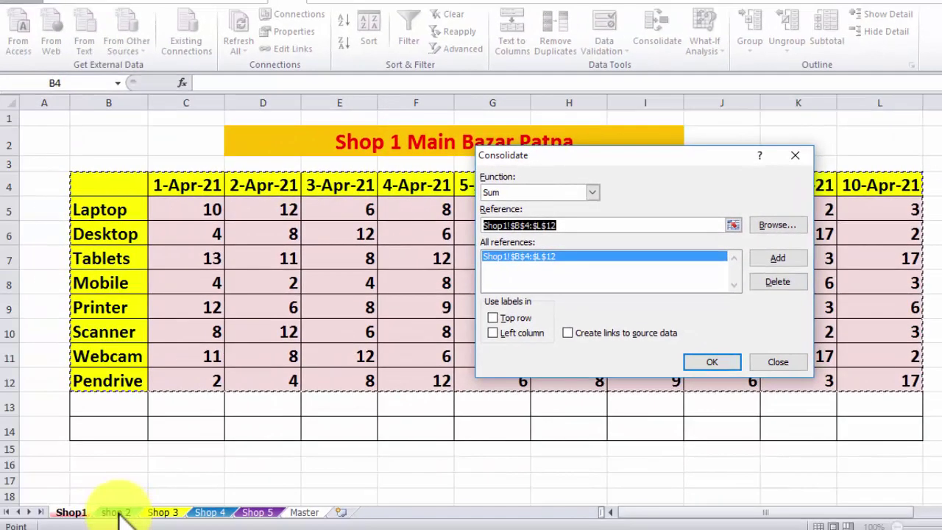
{"action": "left_click", "coordinate": [118, 512]}
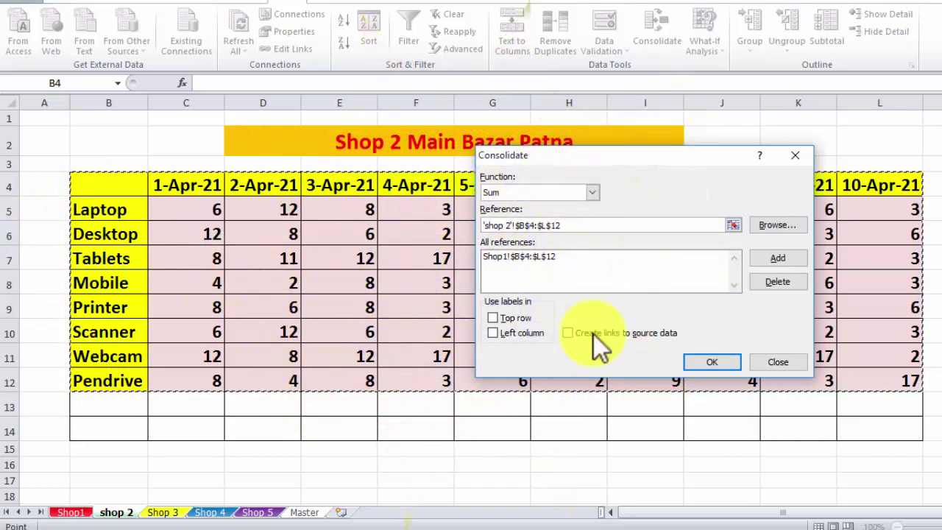
{"action": "left_click", "coordinate": [773, 258]}
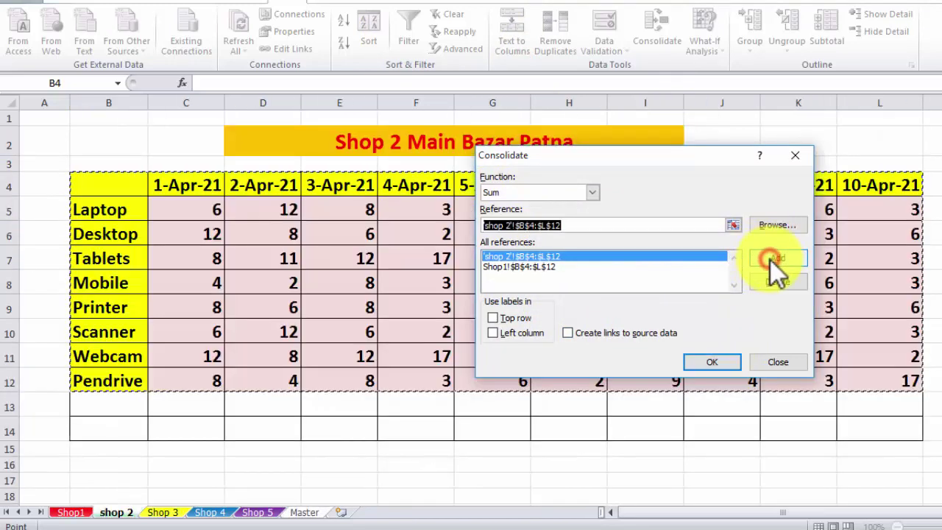
{"action": "left_click", "coordinate": [163, 513]}
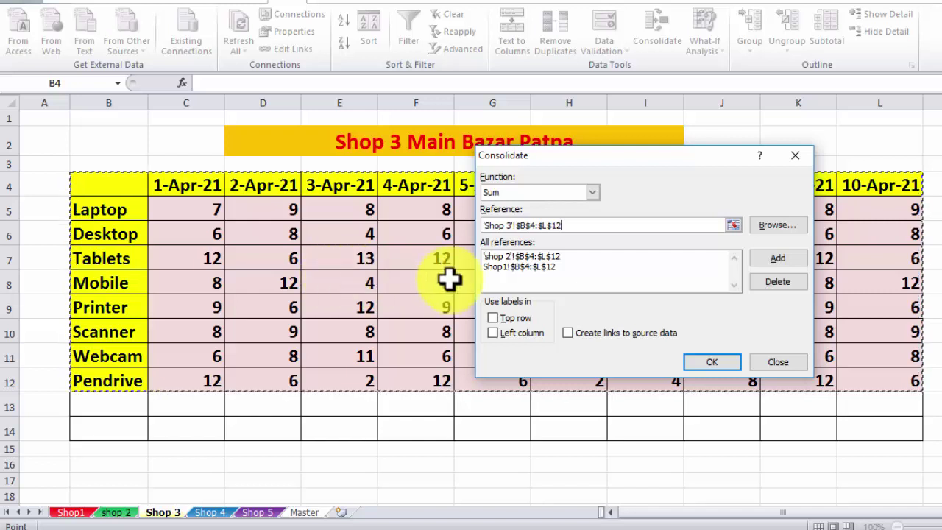
{"action": "left_click", "coordinate": [771, 260]}
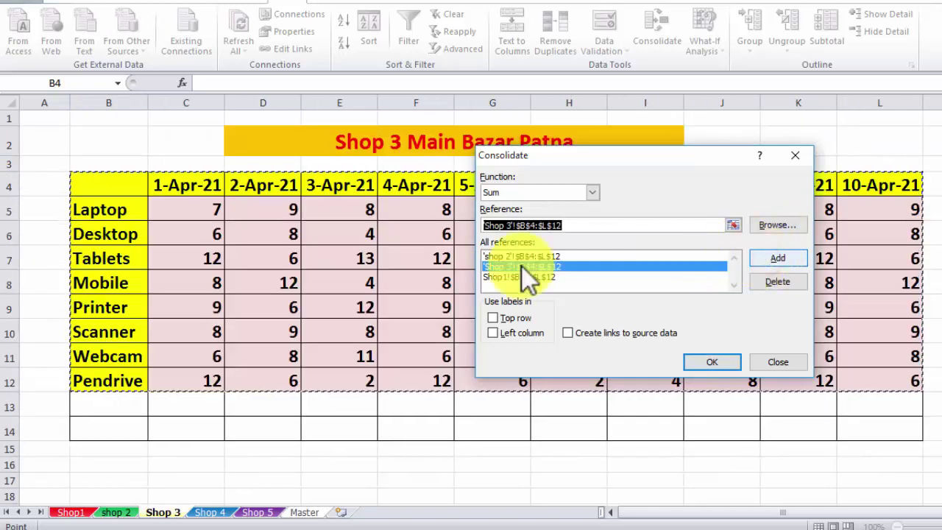
Add the Shop 4 and Shop 5 ranges, verify all five are listed, and move the dialog aside.
{"action": "left_click", "coordinate": [212, 513]}
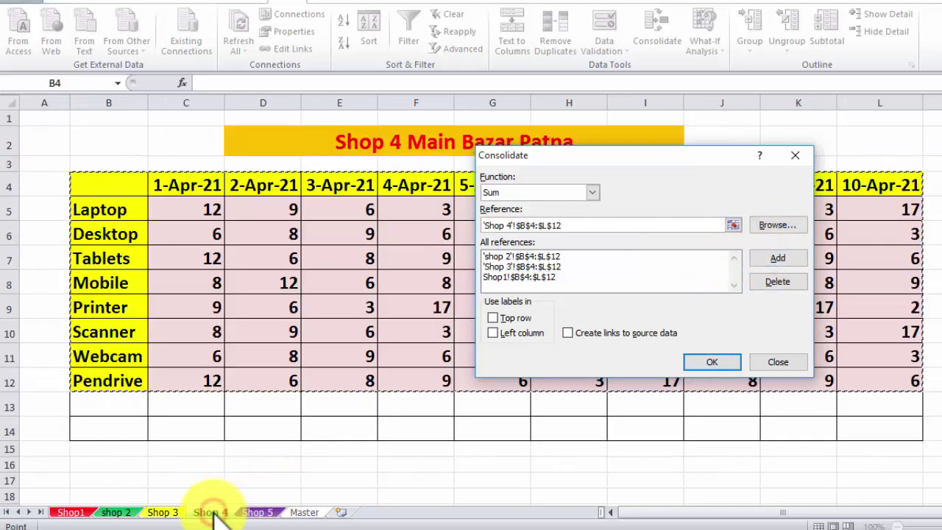
{"action": "left_click", "coordinate": [777, 257]}
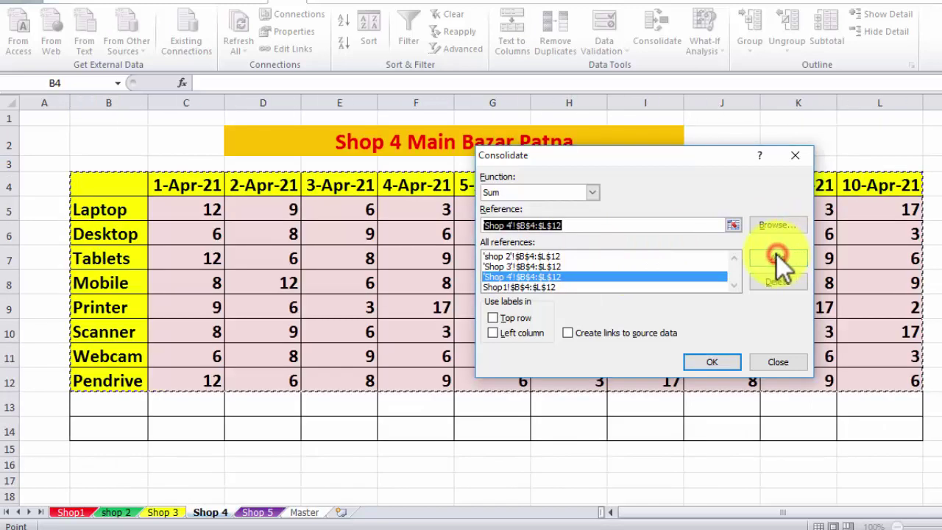
{"action": "left_click", "coordinate": [257, 512]}
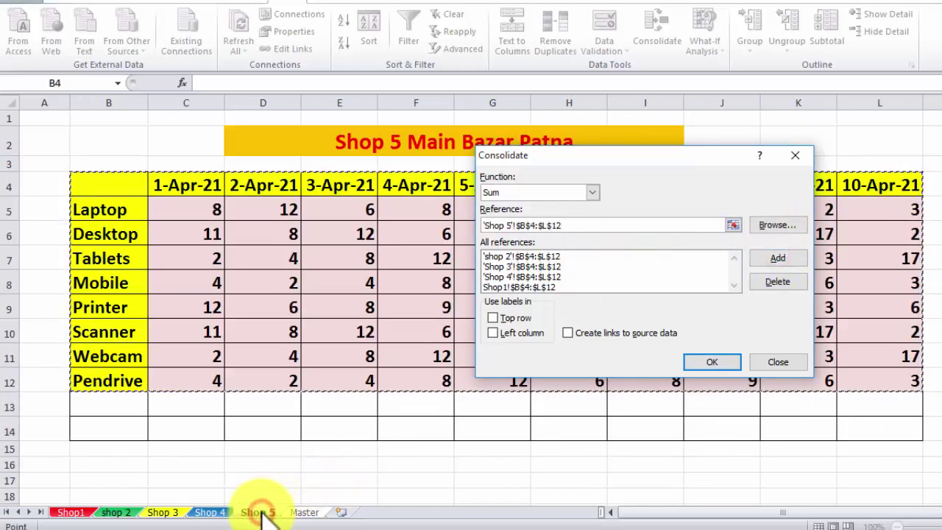
{"action": "left_click", "coordinate": [773, 259]}
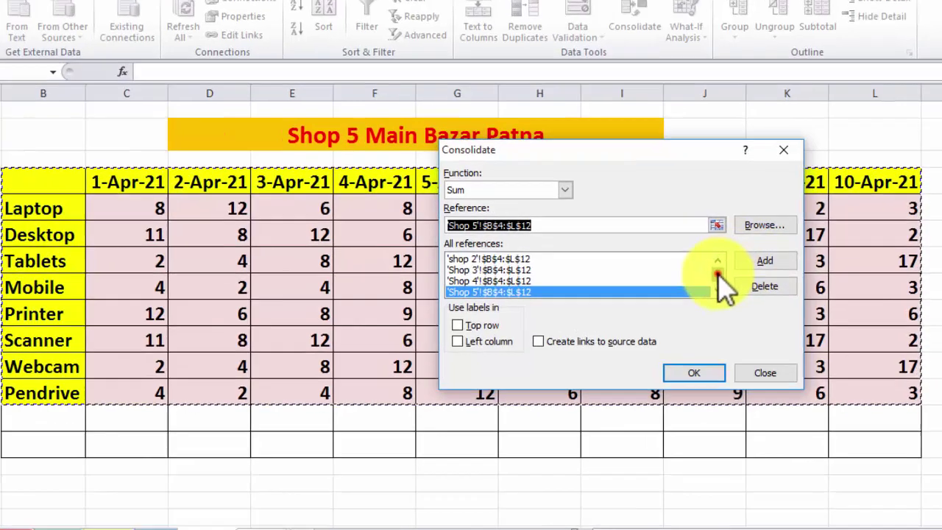
{"action": "left_click", "coordinate": [736, 274]}
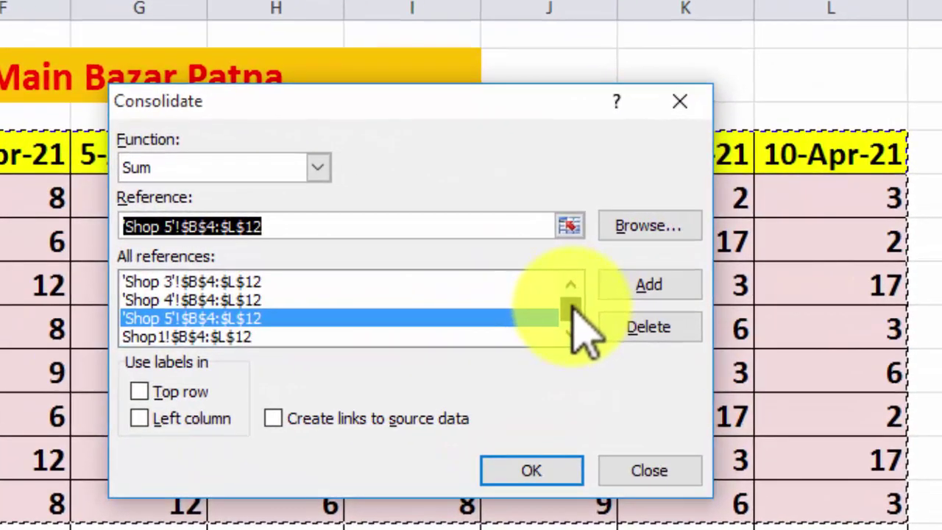
{"action": "left_click_drag", "start_coordinate": [572, 301], "coordinate": [572, 274]}
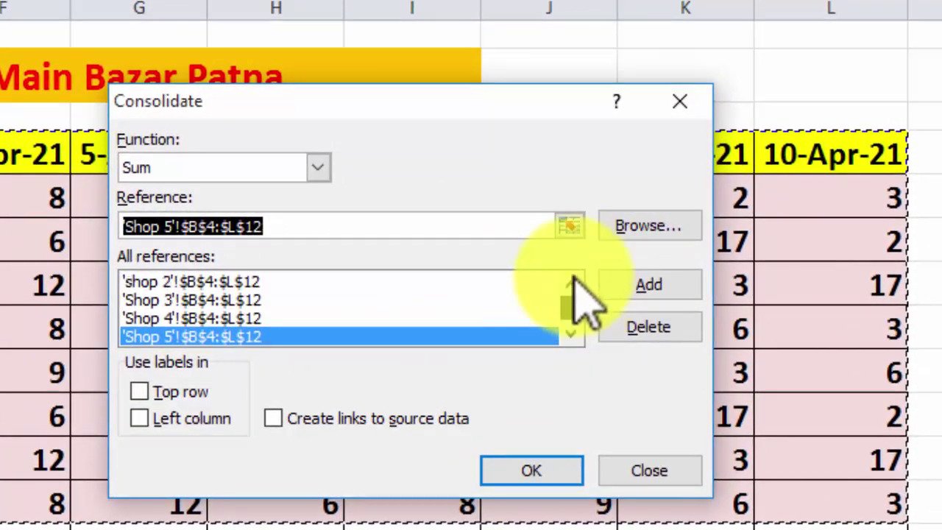
{"action": "left_click", "coordinate": [569, 339]}
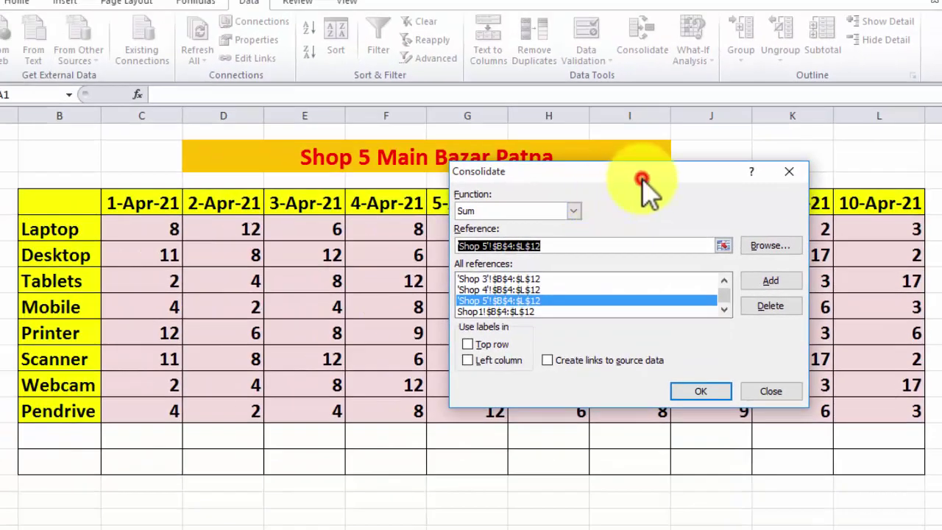
{"action": "left_click_drag", "start_coordinate": [641, 181], "coordinate": [760, 264]}
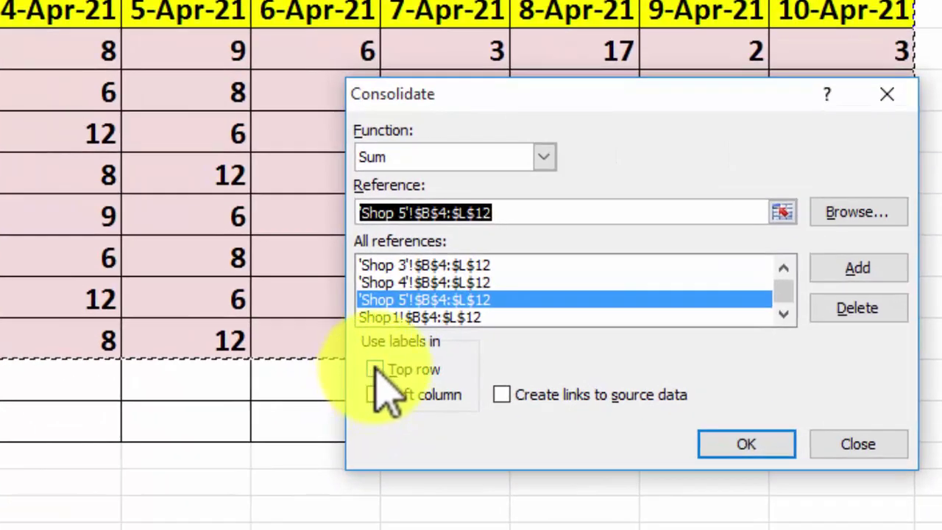
Tick Top row, Left column and Create links to source data in the Consolidate dialog.
{"action": "left_click", "coordinate": [375, 369]}
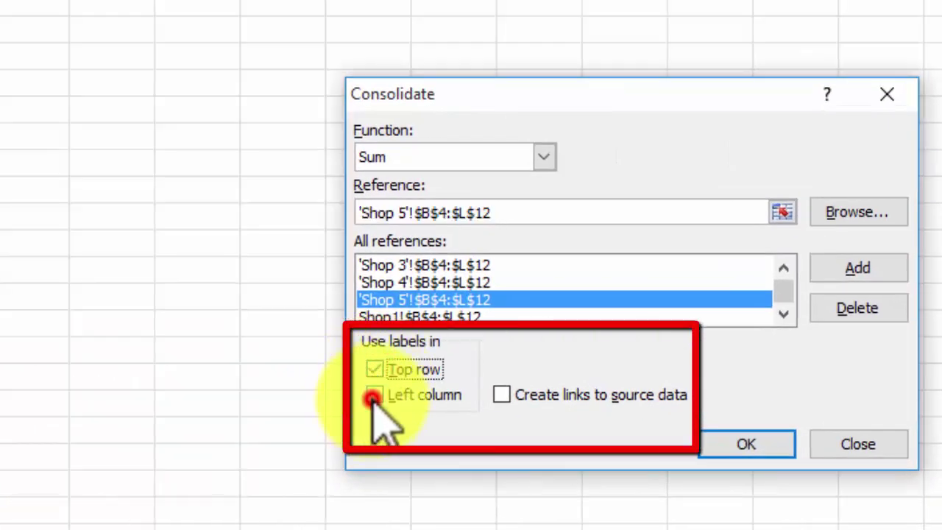
{"action": "left_click", "coordinate": [373, 397]}
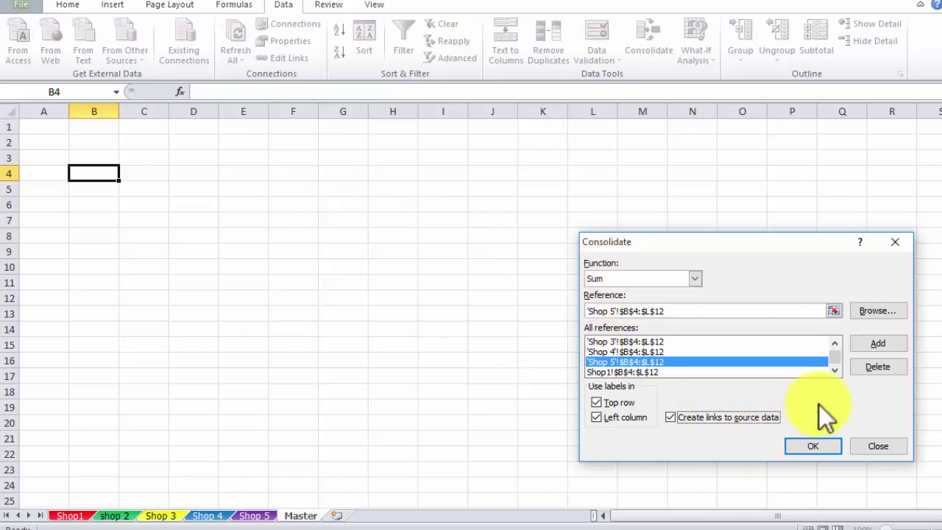
{"action": "left_click", "coordinate": [812, 446]}
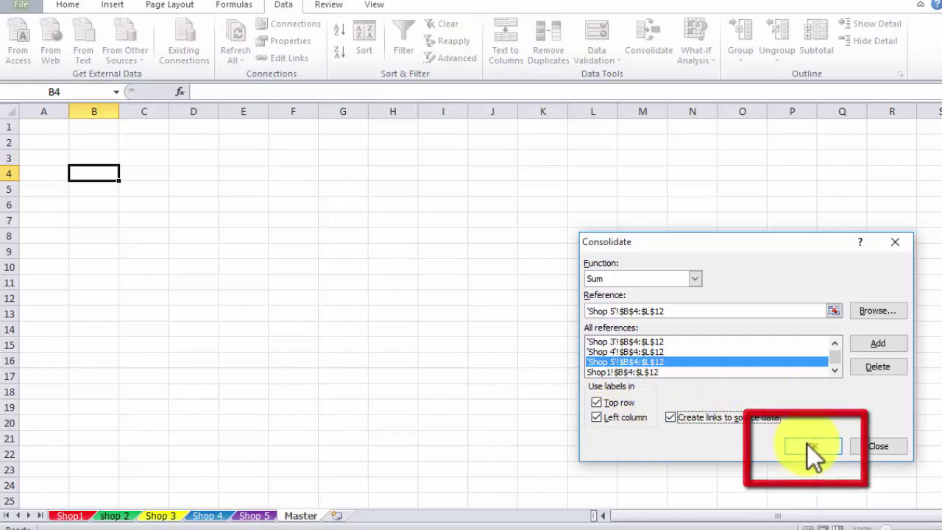
Run the consolidation onto the Master sheet and select the date serial numbers in row 4.
{"action": "left_click", "coordinate": [809, 446]}
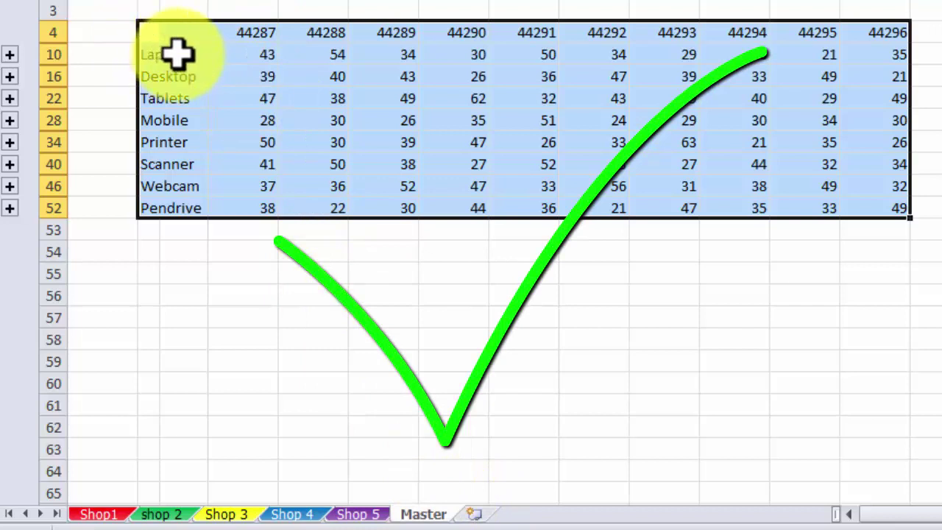
{"action": "left_click", "coordinate": [250, 55]}
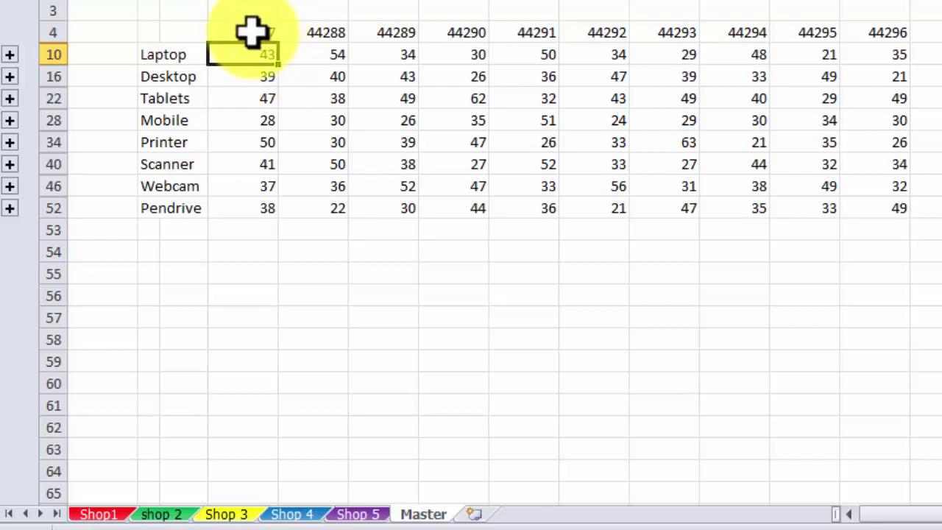
{"action": "left_click_drag", "start_coordinate": [254, 33], "coordinate": [868, 35]}
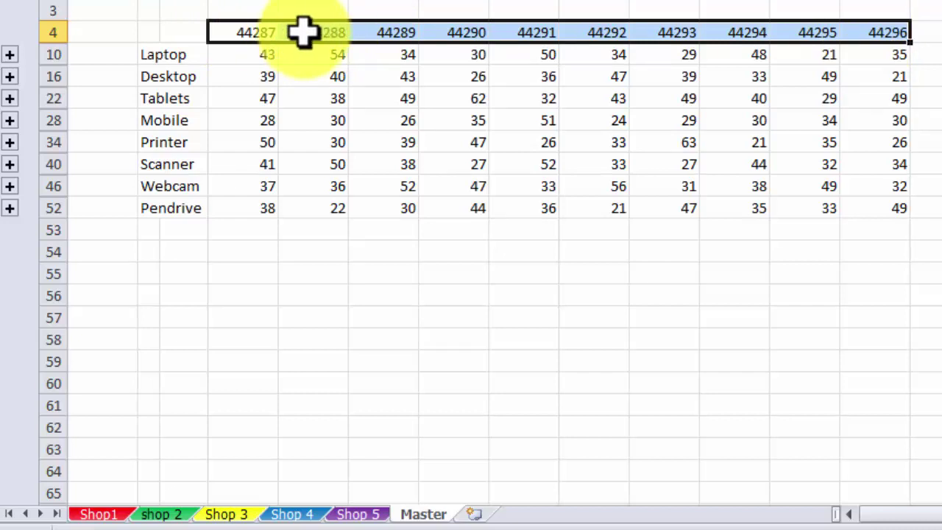
Format the row 4 headers with the 14-Mar-01 date style, showing 1-Apr-21 to 10-Apr-21.
{"action": "right_click", "coordinate": [303, 32]}
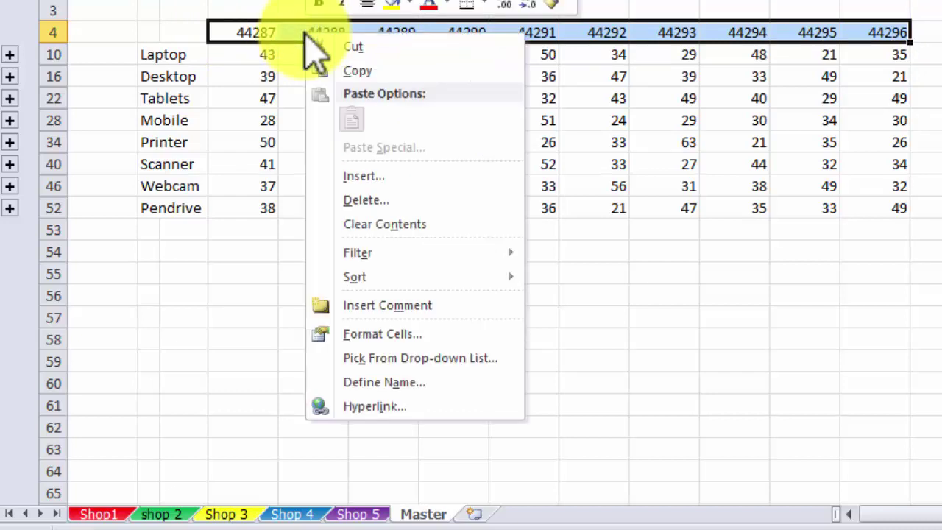
{"action": "left_click", "coordinate": [403, 335]}
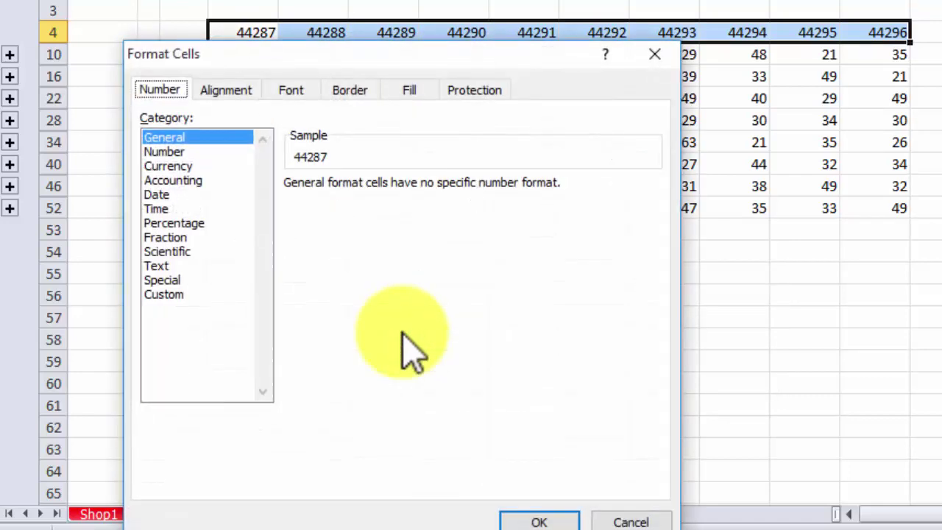
{"action": "left_click", "coordinate": [171, 194]}
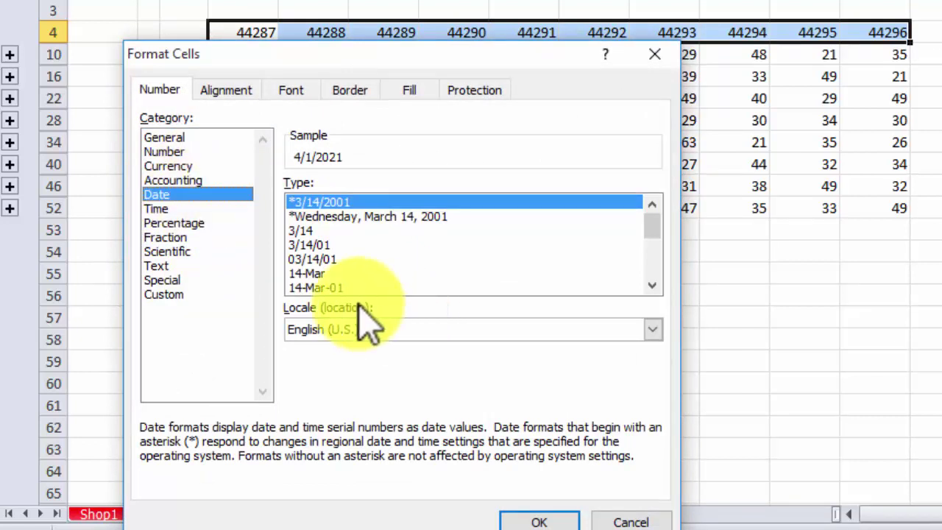
{"action": "left_click", "coordinate": [334, 286]}
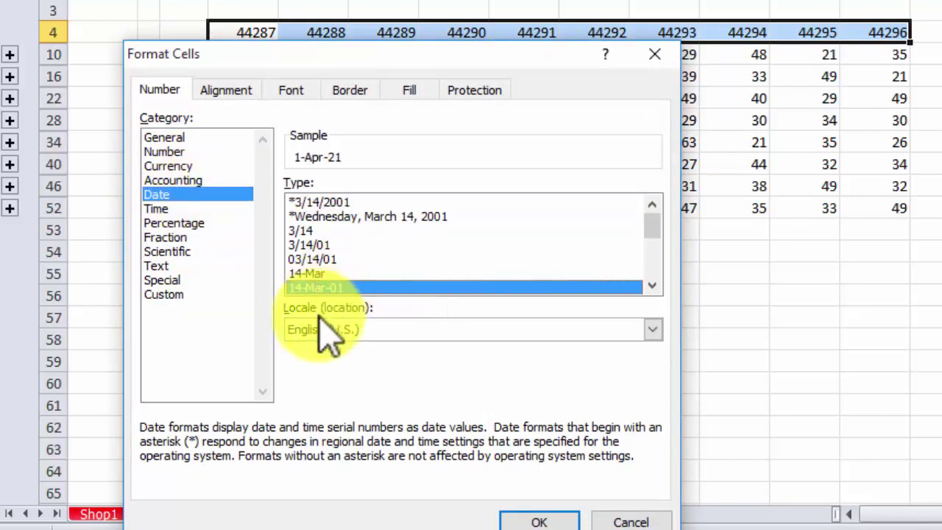
{"action": "left_click", "coordinate": [536, 519]}
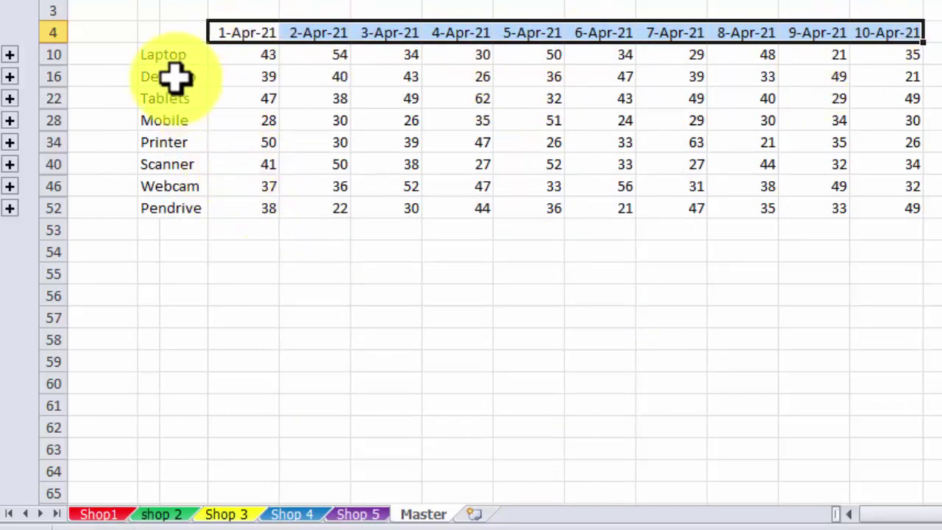
{"action": "left_click", "coordinate": [239, 57]}
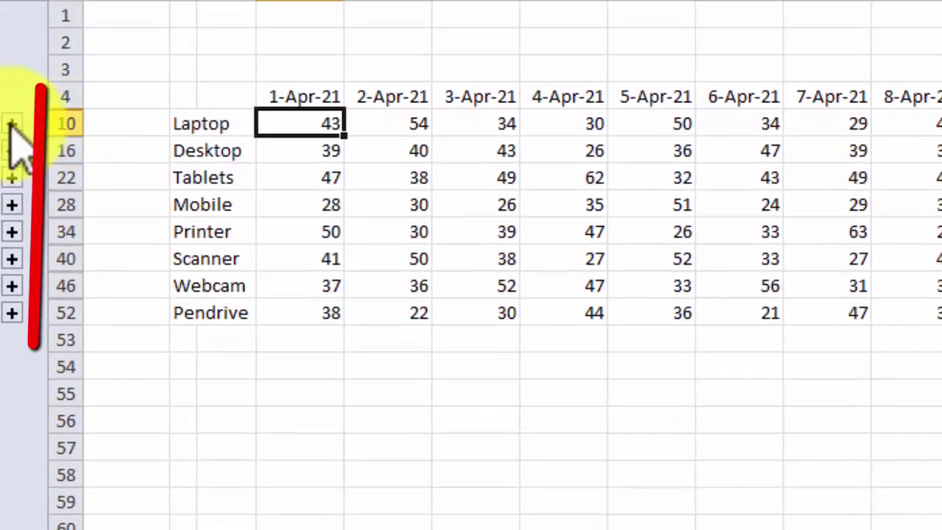
Expand the Laptop, Desktop, Tablets and Mobile groups and widen column C to fit the labels.
{"action": "left_click", "coordinate": [12, 123]}
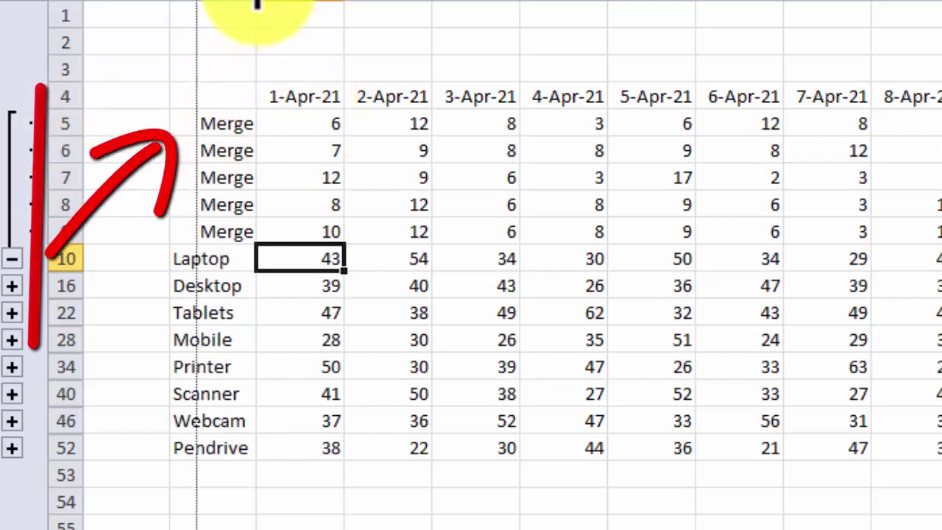
{"action": "left_click_drag", "start_coordinate": [257, 4], "coordinate": [363, 6]}
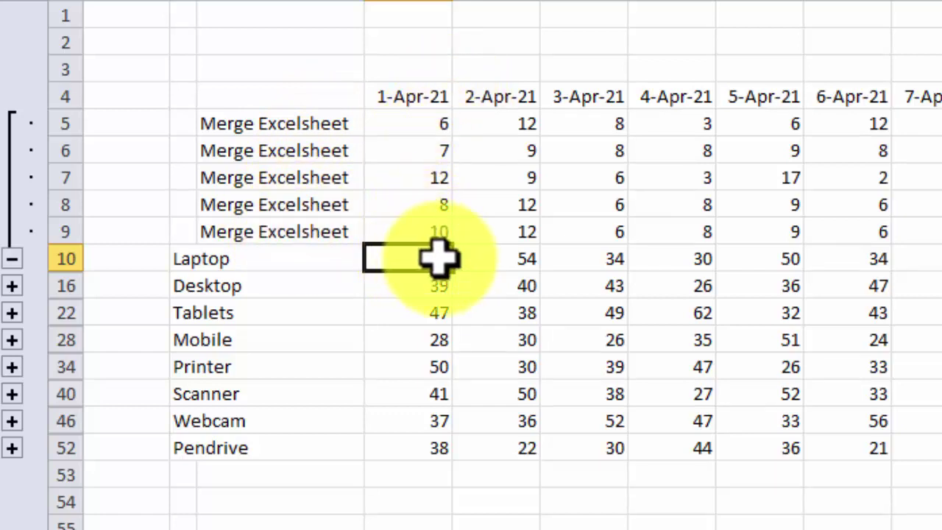
{"action": "left_click", "coordinate": [14, 284]}
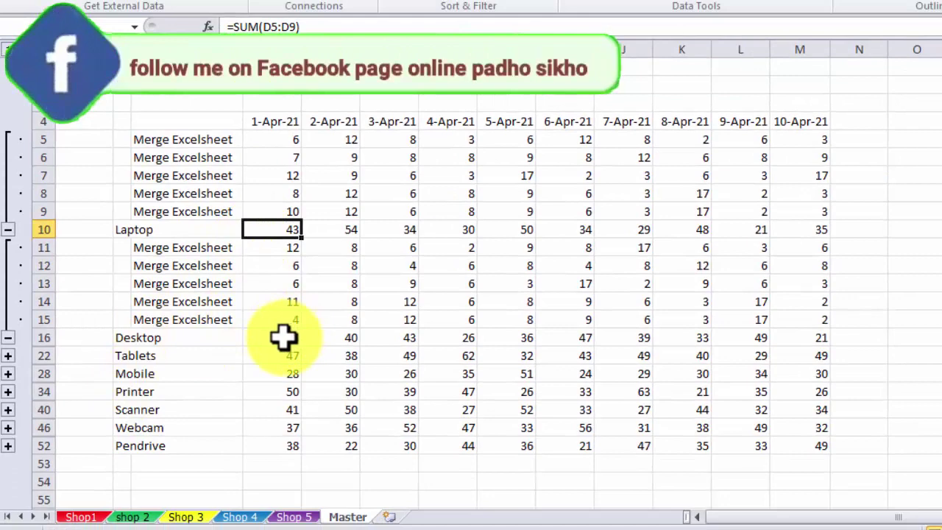
{"action": "left_click", "coordinate": [7, 355]}
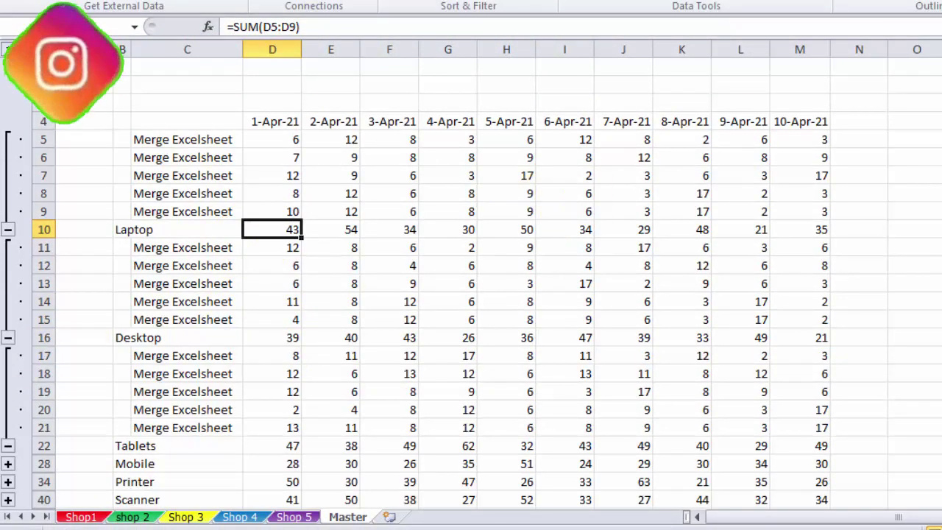
{"action": "scroll", "coordinate": [483, 280], "scroll_direction": "down", "scroll_amount": 1}
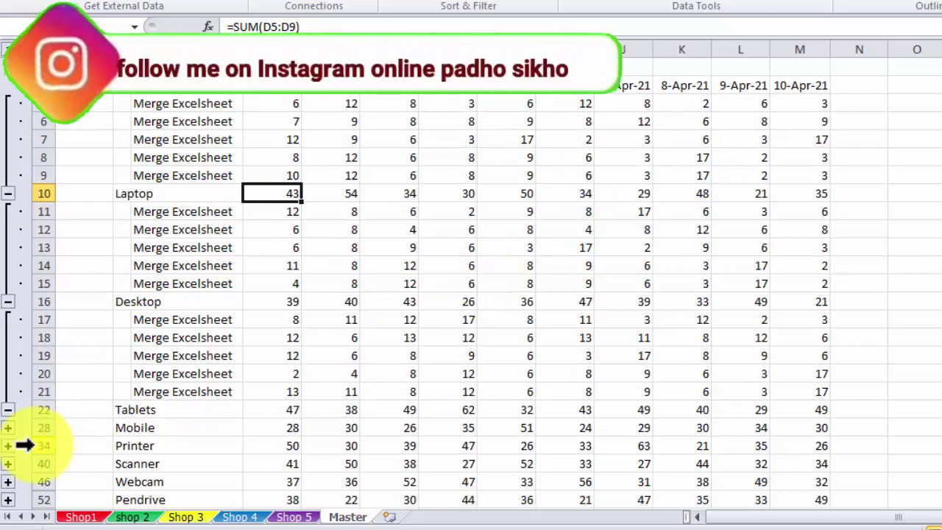
{"action": "left_click", "coordinate": [7, 427]}
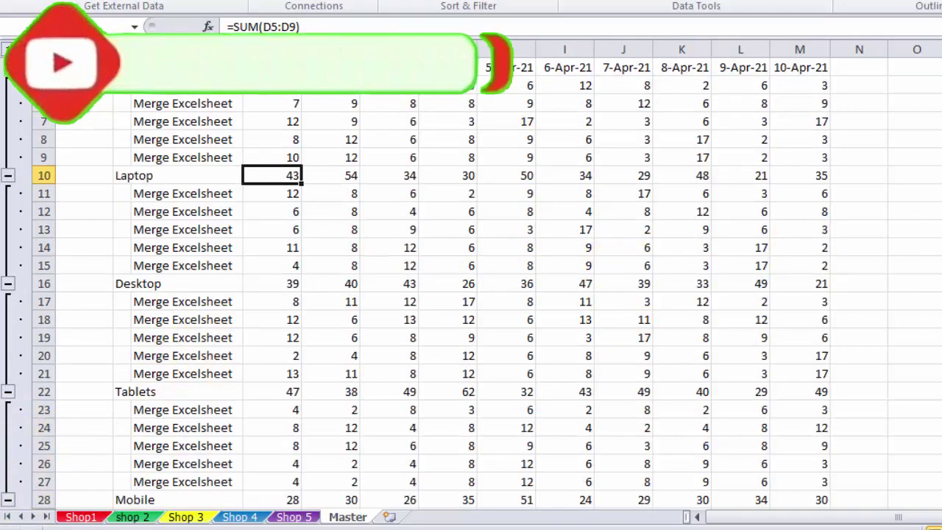
{"action": "scroll", "coordinate": [521, 209], "scroll_direction": "up", "scroll_amount": 1}
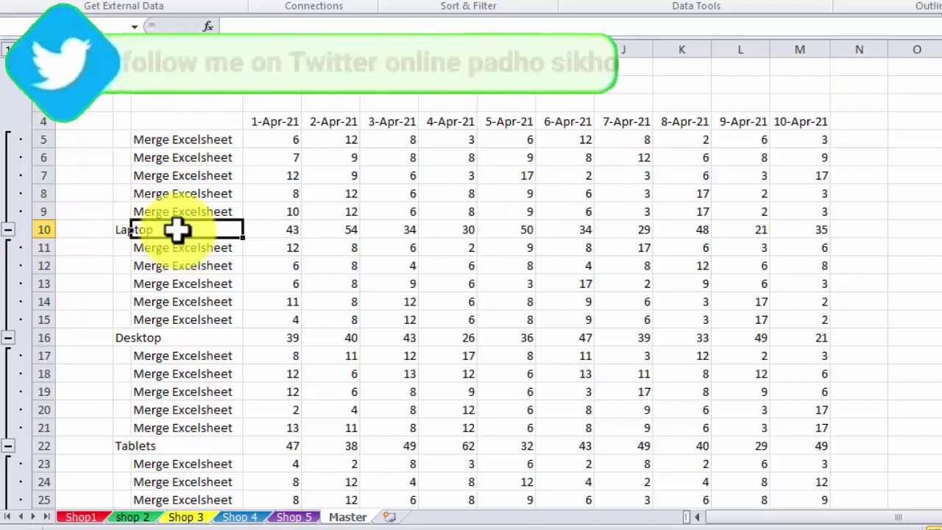
Fill the Laptop total row B10:M10, Desktop total row B16:M16 and header row C4:M4 yellow.
{"action": "left_click_drag", "start_coordinate": [132, 235], "coordinate": [668, 235]}
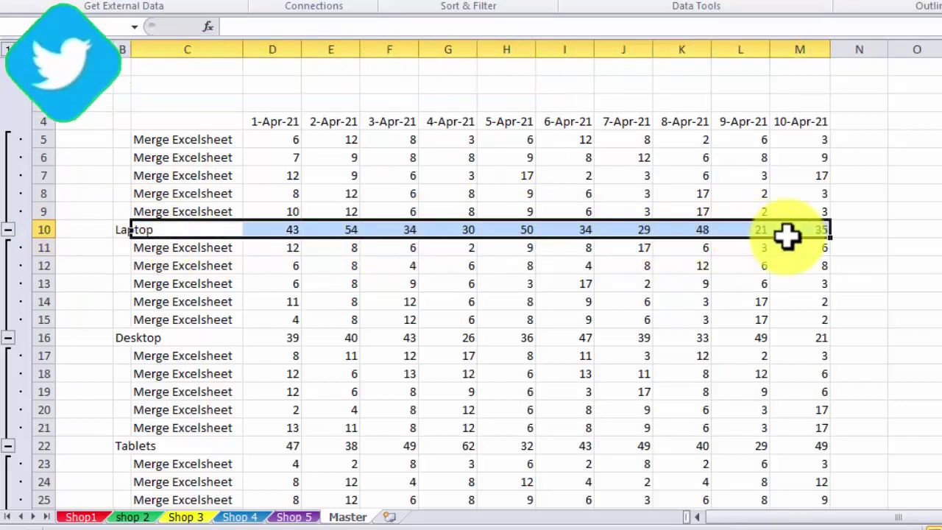
{"action": "left_click_drag", "start_coordinate": [668, 235], "coordinate": [799, 233]}
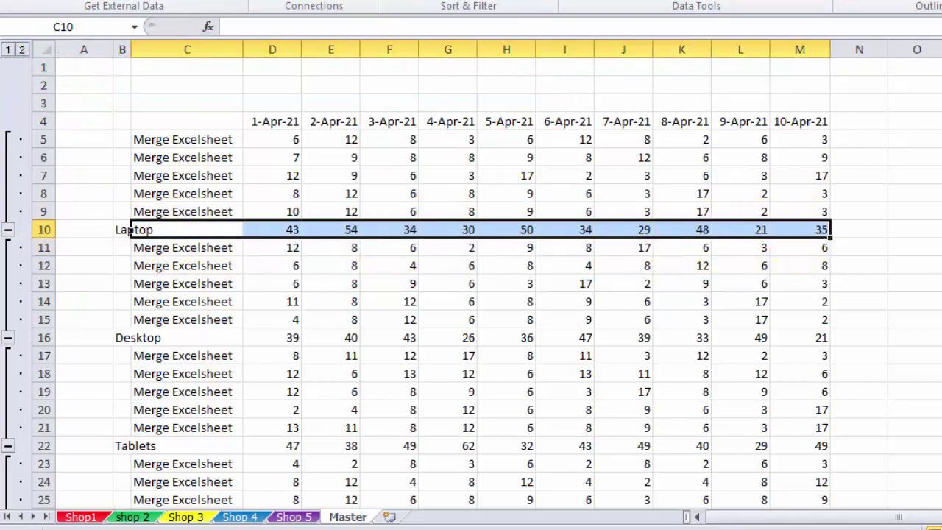
{"action": "left_click", "coordinate": [281, 8]}
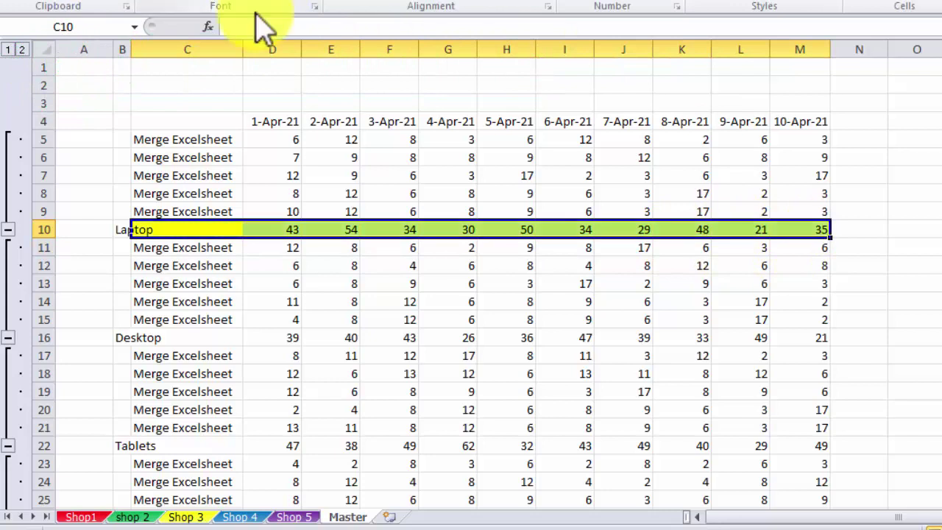
{"action": "left_click", "coordinate": [285, 312]}
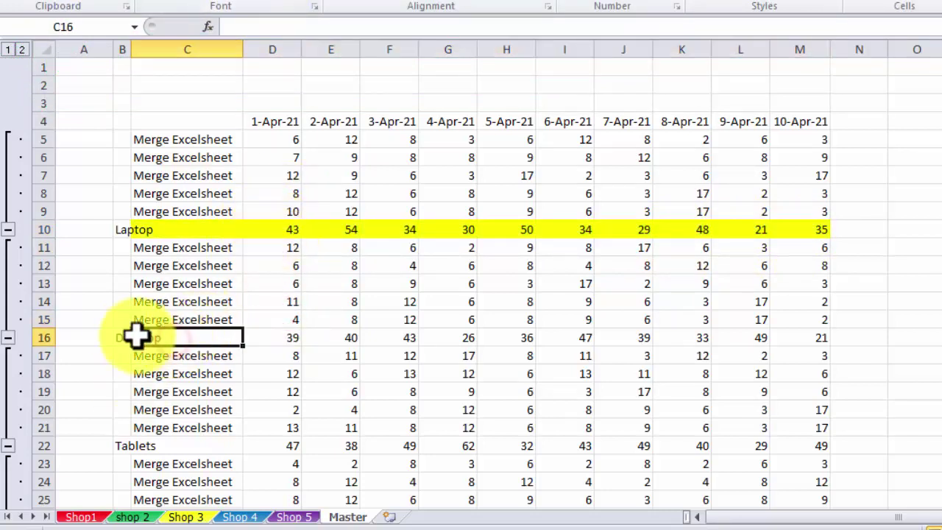
{"action": "left_click_drag", "start_coordinate": [122, 335], "coordinate": [823, 331]}
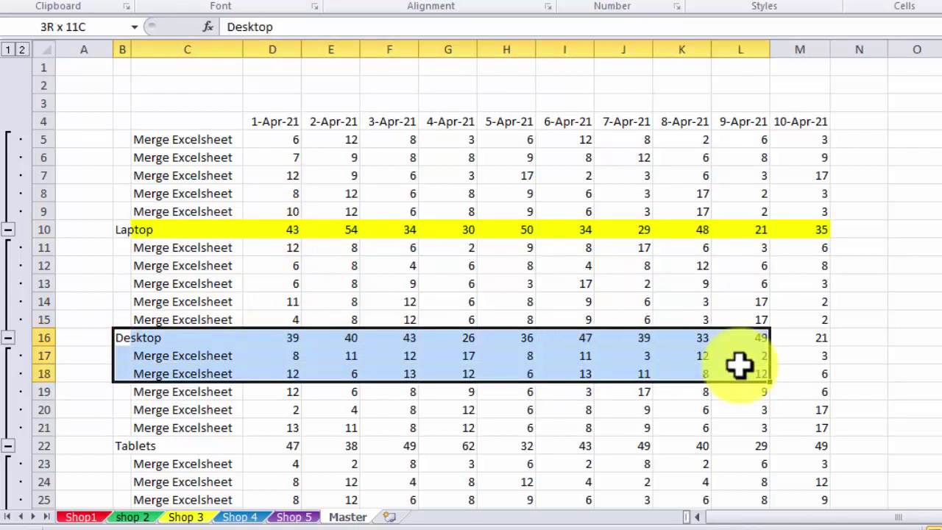
{"action": "left_click", "coordinate": [281, 4]}
{"action": "left_click", "coordinate": [351, 302]}
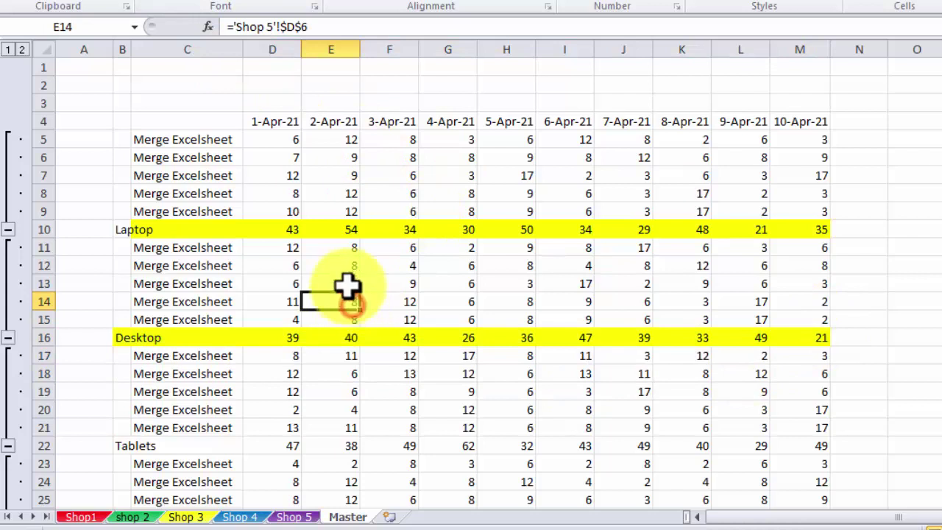
{"action": "mouse_move", "coordinate": [200, 117]}
{"action": "left_mouse_down"}
{"action": "mouse_move", "coordinate": [704, 112]}
{"action": "mouse_move", "coordinate": [788, 129]}
{"action": "left_mouse_up"}
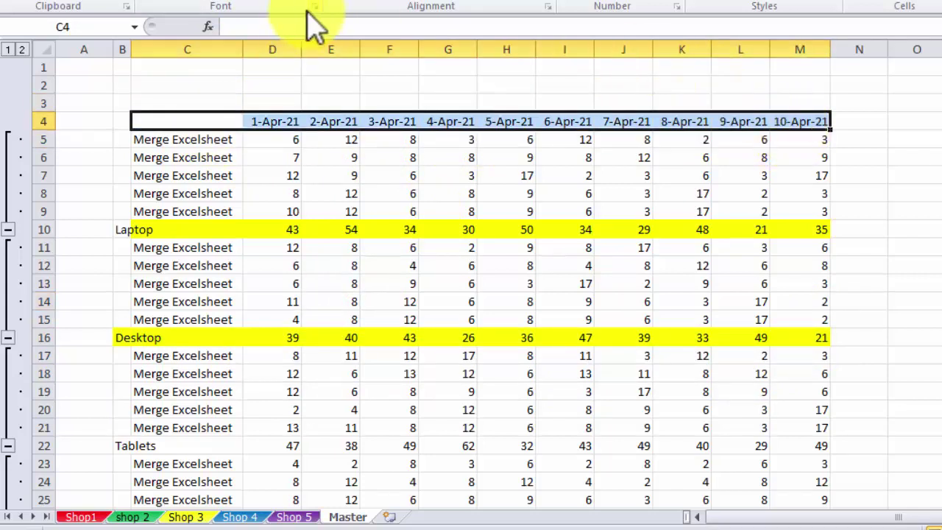
{"action": "left_click", "coordinate": [272, 4]}
{"action": "left_click", "coordinate": [373, 359]}
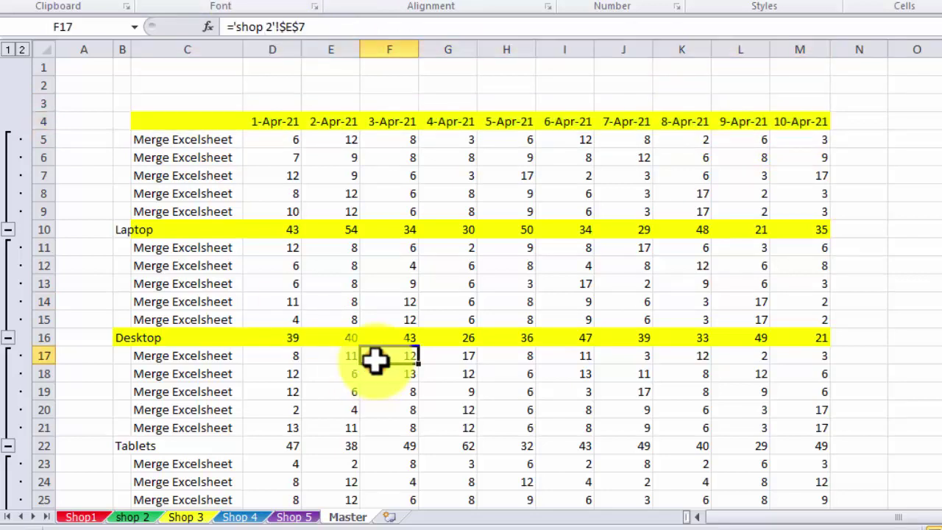